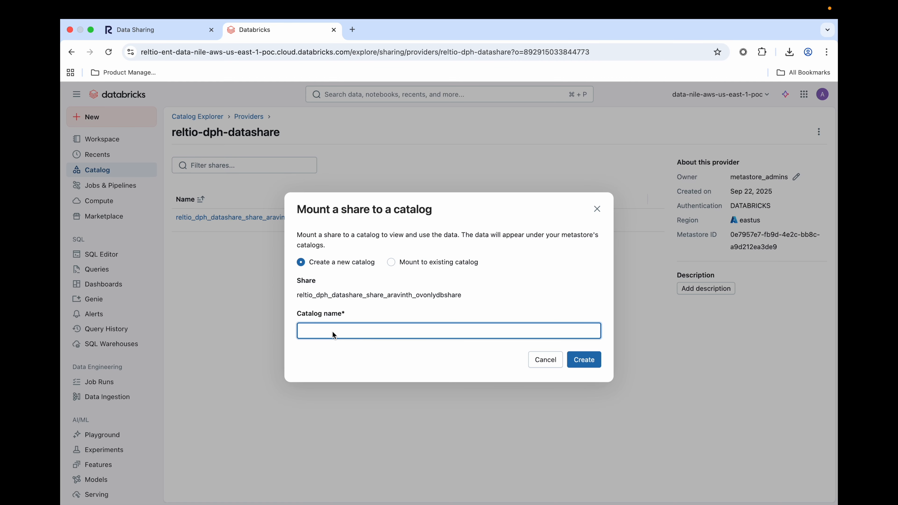
Mount the share to a new catalog named OVOnlyDataCatalog and open its reltio_dph_datashare schema among the received Delta shares.
left_click(584, 362)
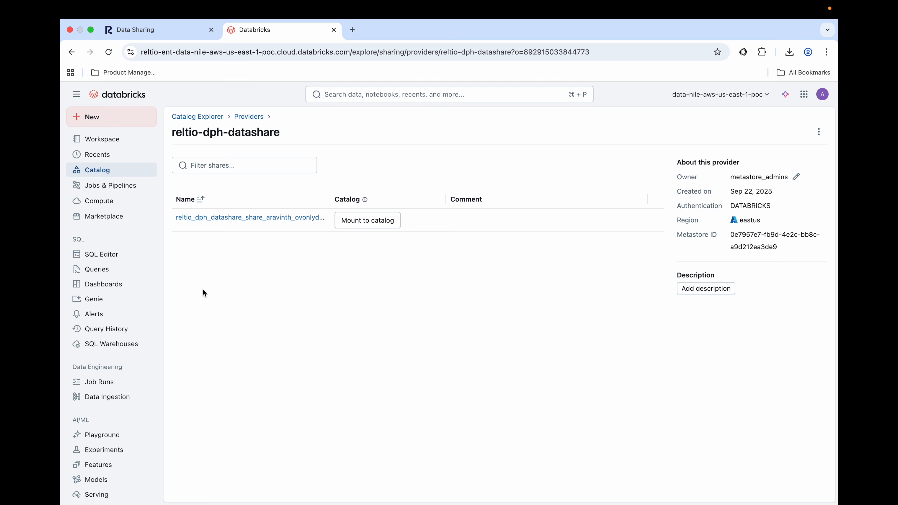
left_click(101, 175)
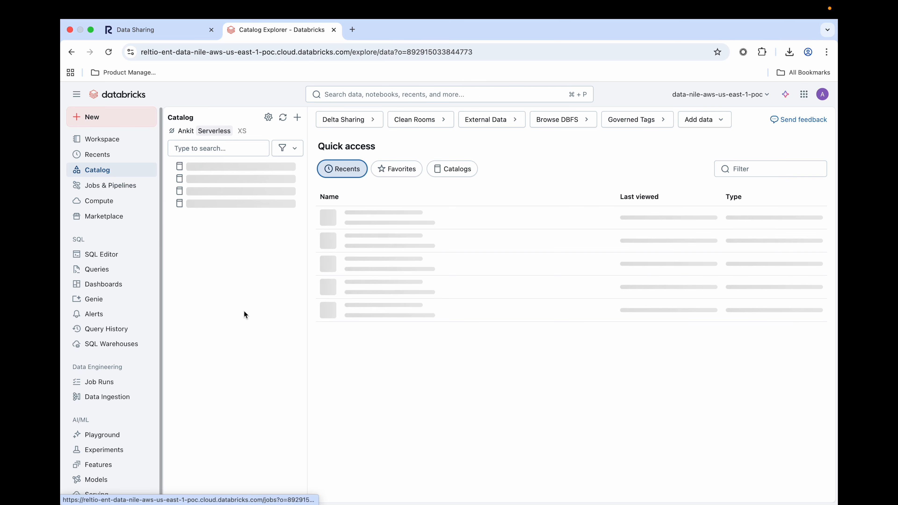
scroll(235, 361, "down", 10)
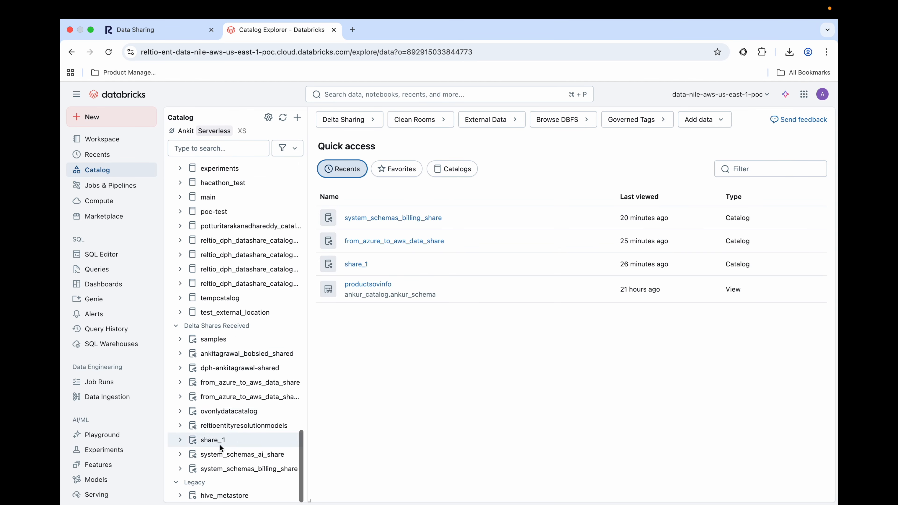
left_click(214, 412)
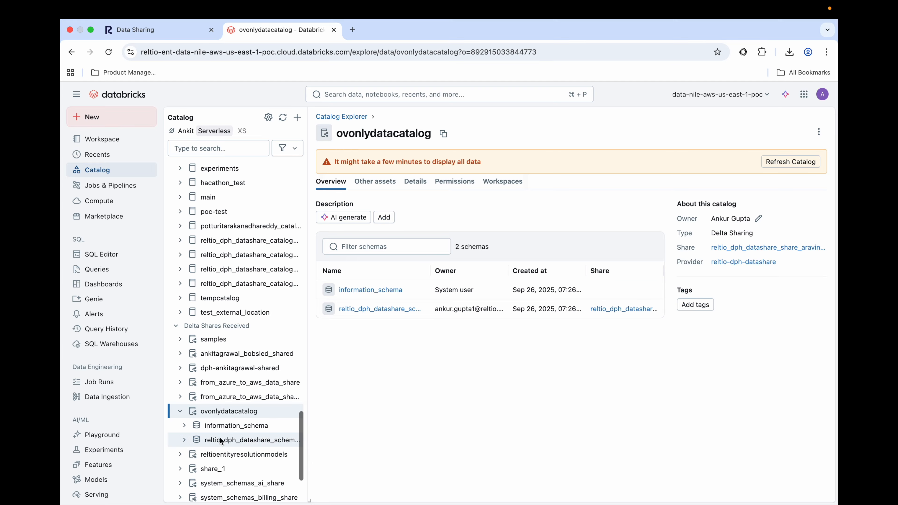
left_click(224, 442)
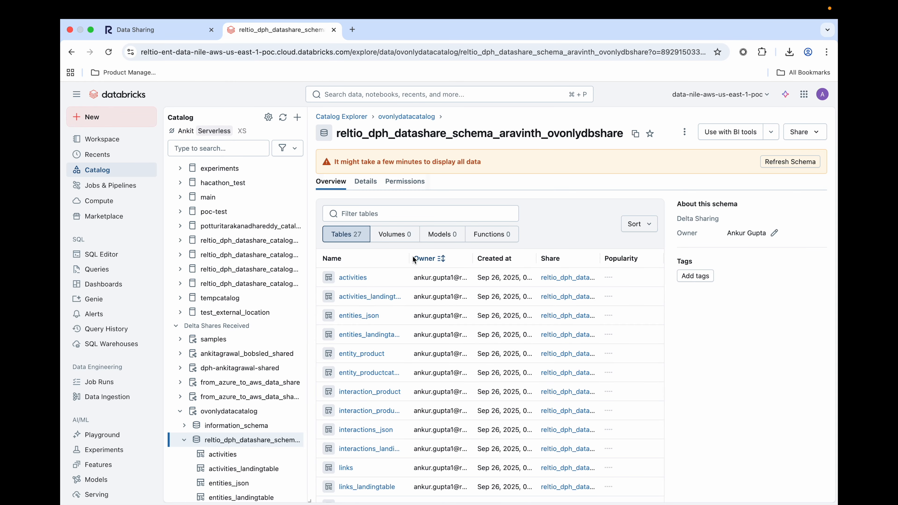
Widen the Name column of the schema's table list and review the shared activity, entity, interaction, link, match, merge and relation tables.
left_click_drag(409, 255, 459, 260)
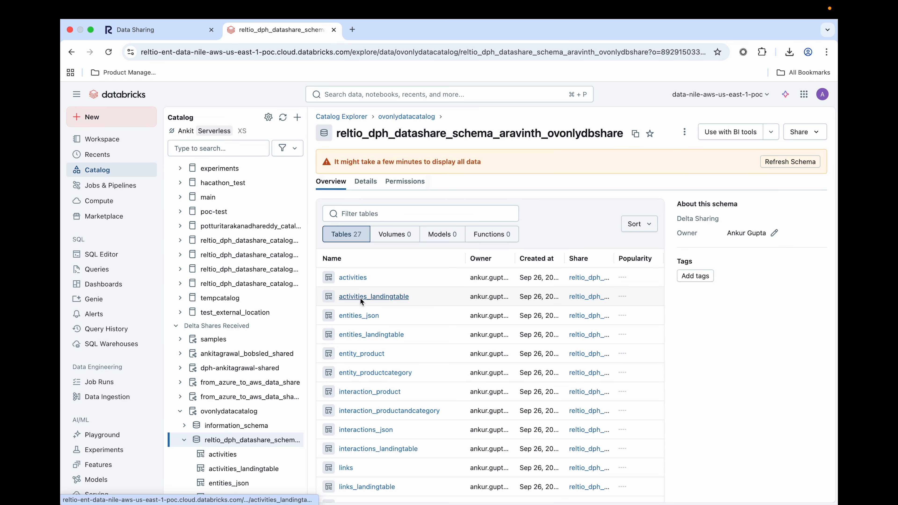
scroll(352, 393, "down", 3)
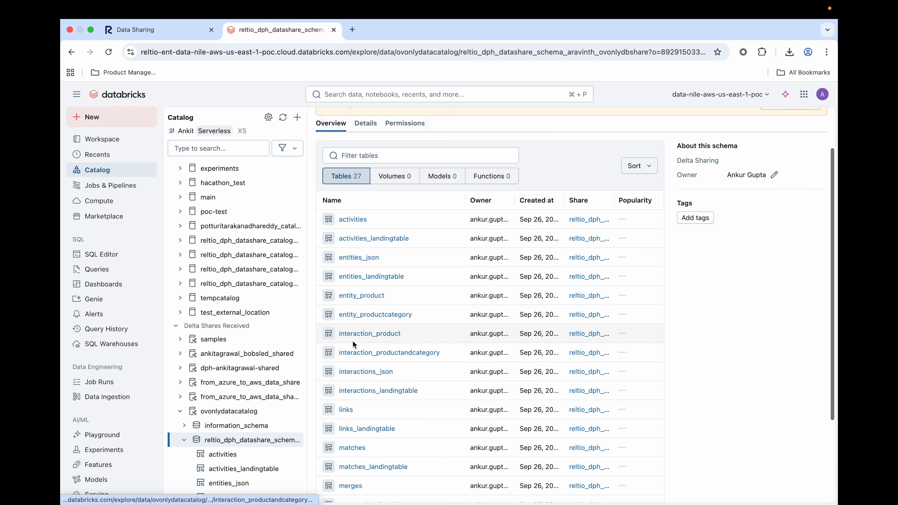
scroll(354, 421, "down", 1)
scroll(356, 438, "down", 2)
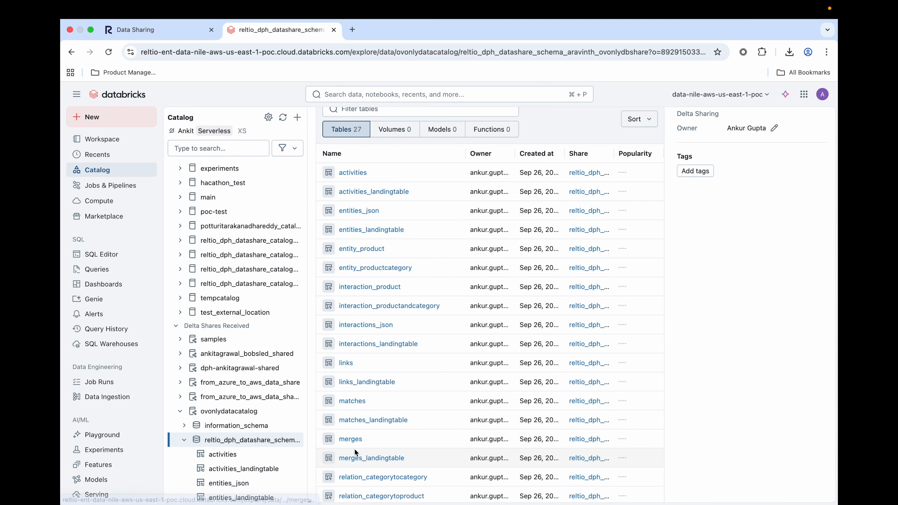
scroll(355, 448, "down", 2)
scroll(354, 455, "down", 1)
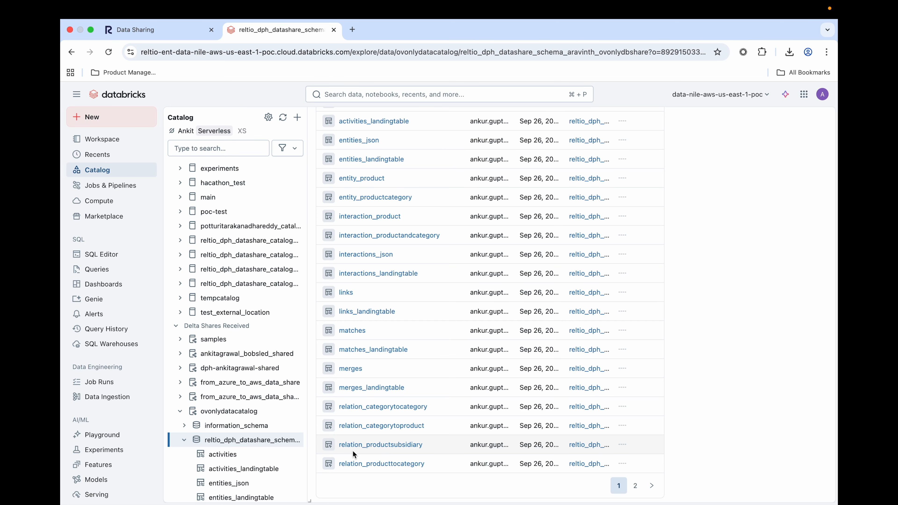
scroll(354, 454, "up", 5)
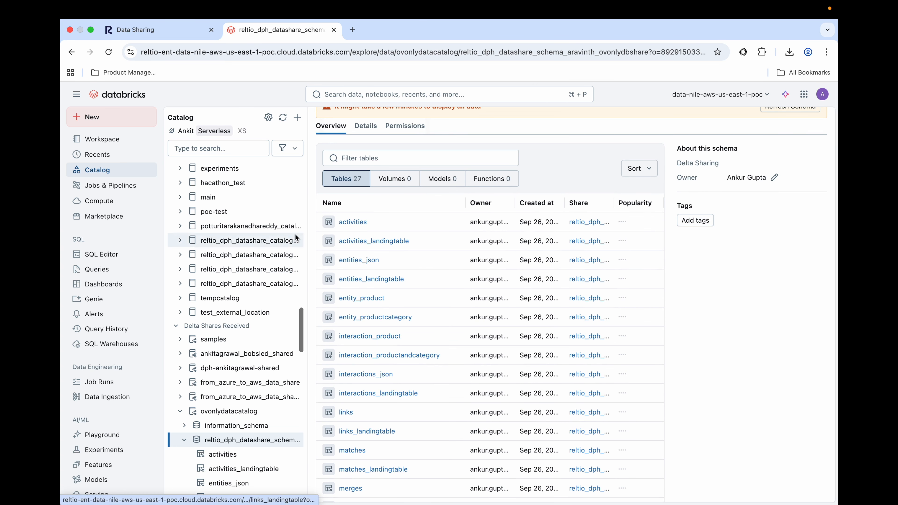
Switch to the Reltio Console, open the Hub application and view the Product and Product Category profiles in its search.
left_click(169, 33)
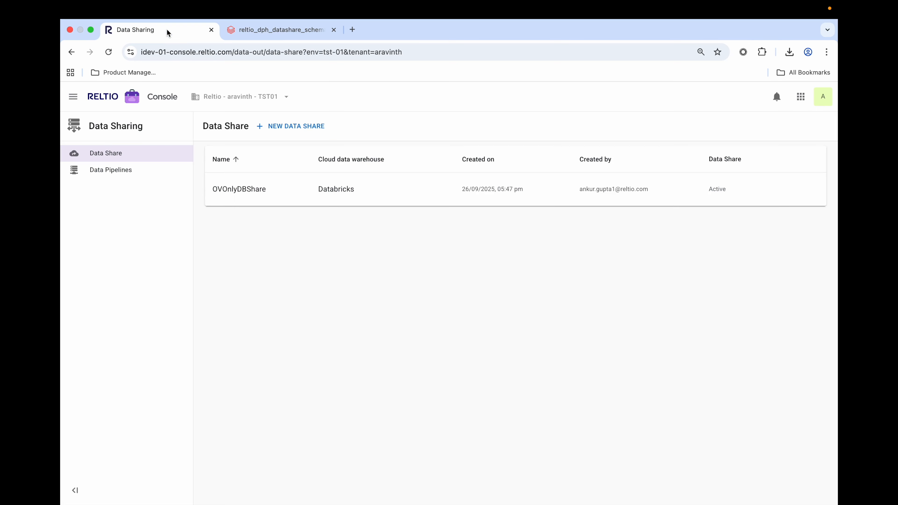
left_click(801, 97)
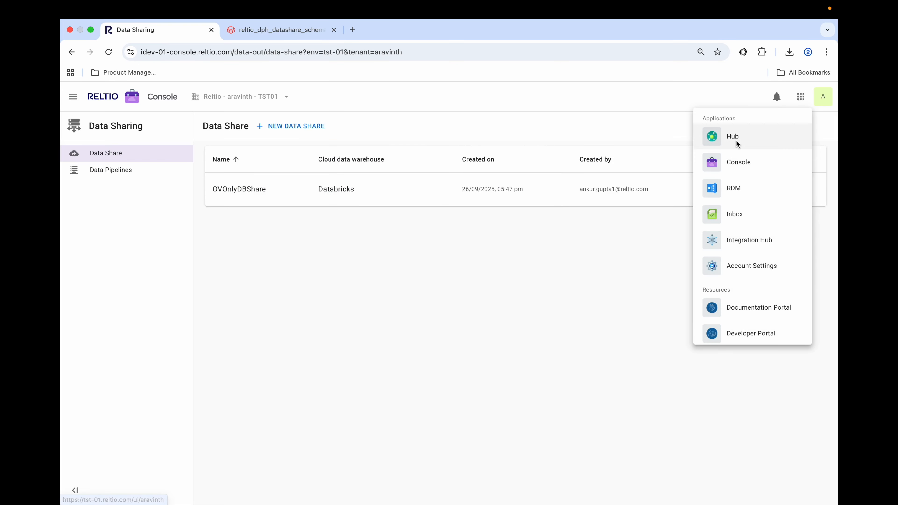
left_click(736, 139)
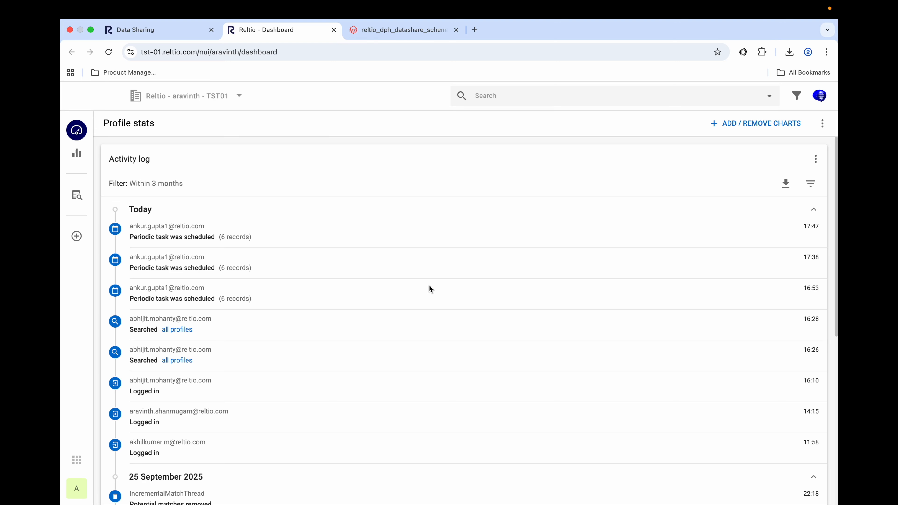
left_click(84, 197)
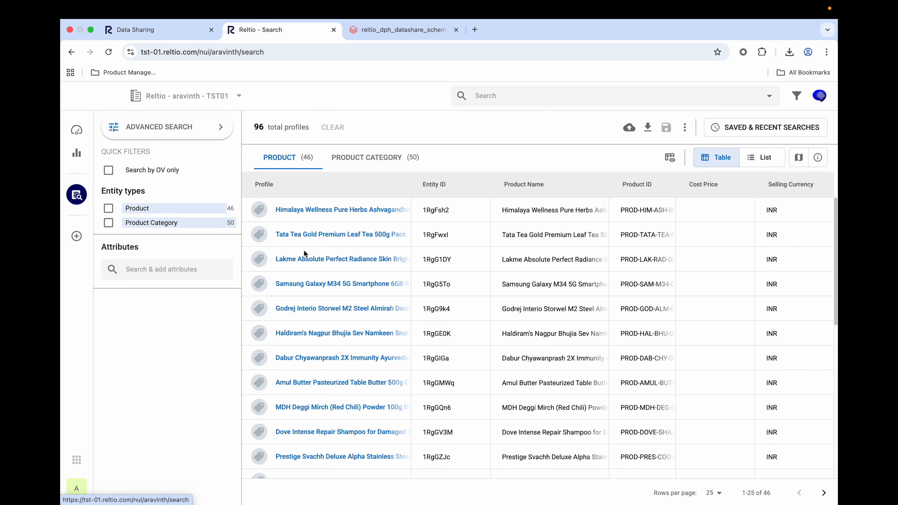
left_click(371, 168)
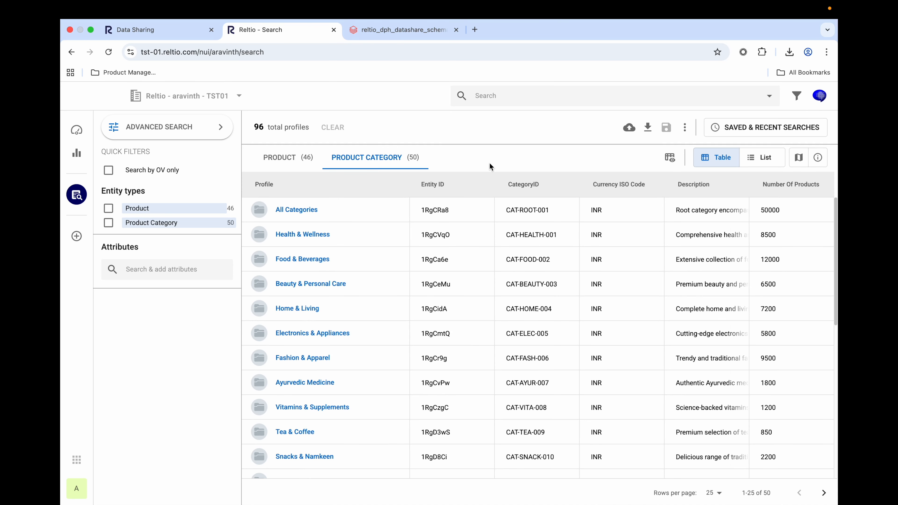
Return to Databricks and review the sample data rows of the entity_product table in ovonlydatacatalog.
left_click(399, 31)
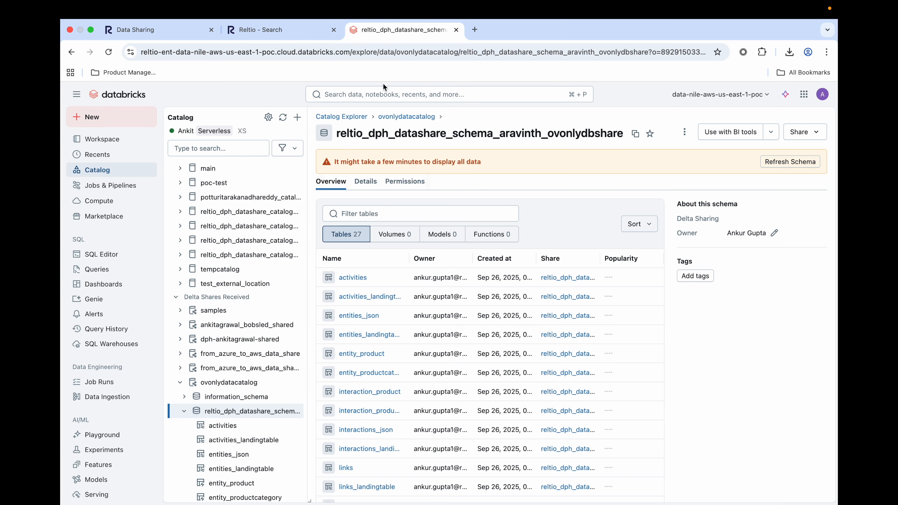
left_click(247, 488)
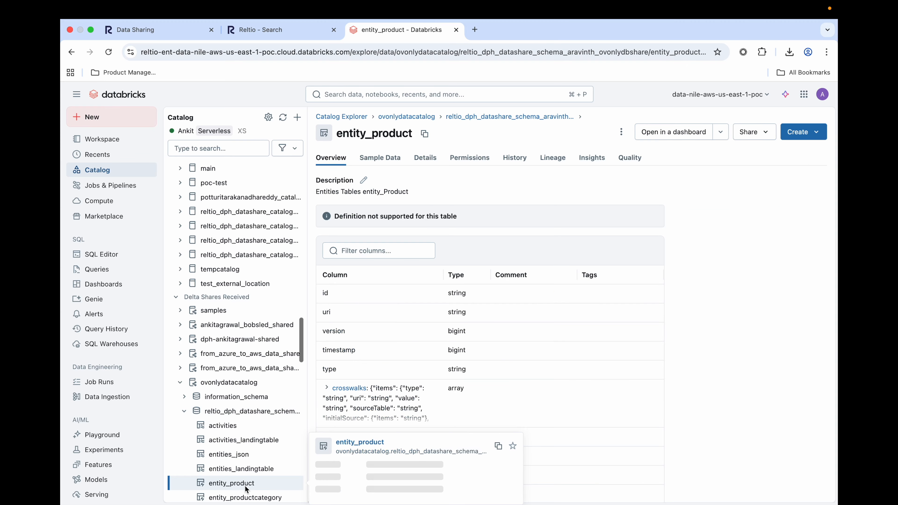
left_click(382, 159)
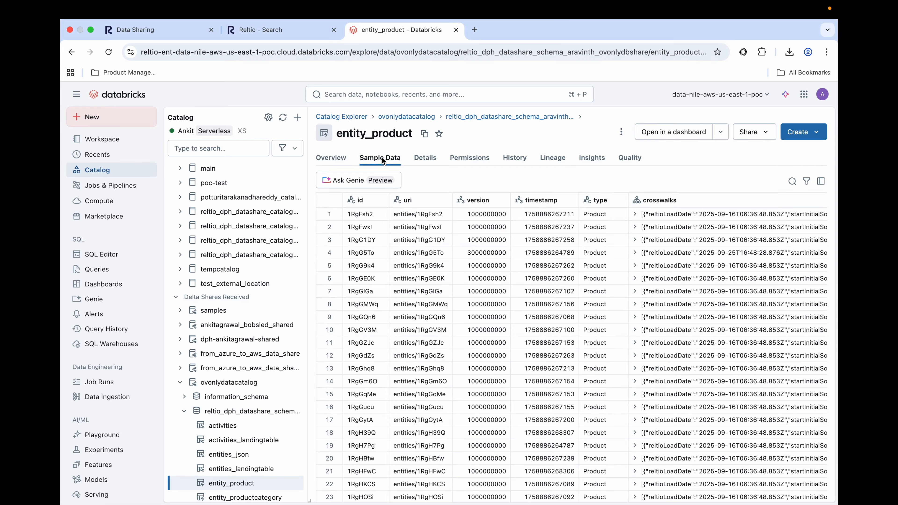
scroll(366, 353, "down", 6)
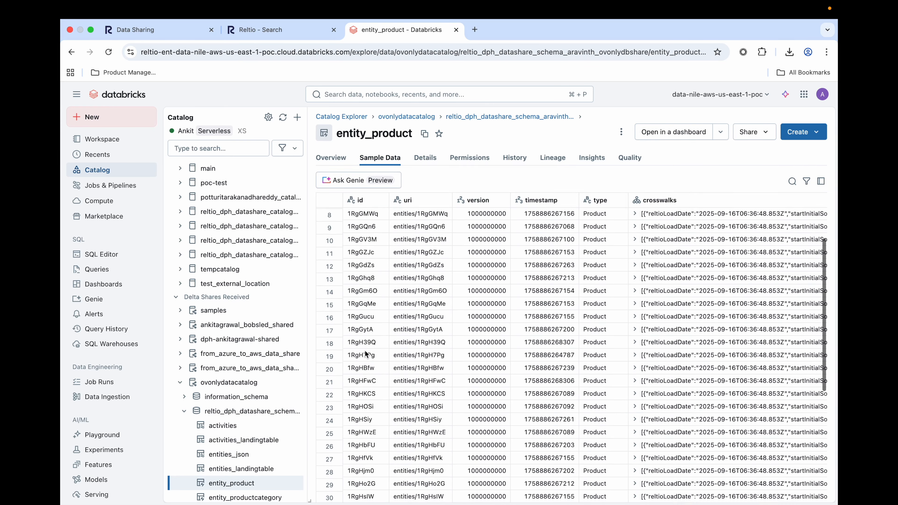
scroll(367, 354, "down", 2)
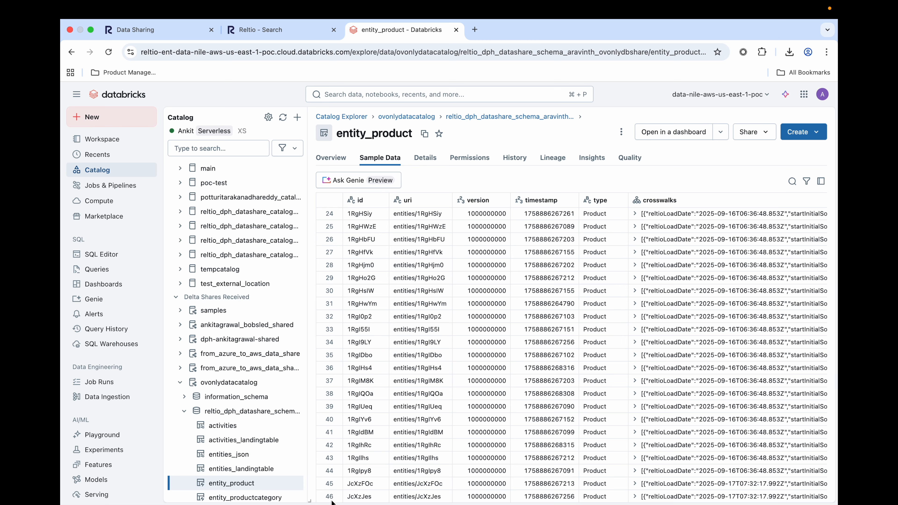
Examine the entity_product sample data columns, from crosswalks and label across to ingestTime and the attributes columns.
scroll(514, 345, "right", 10)
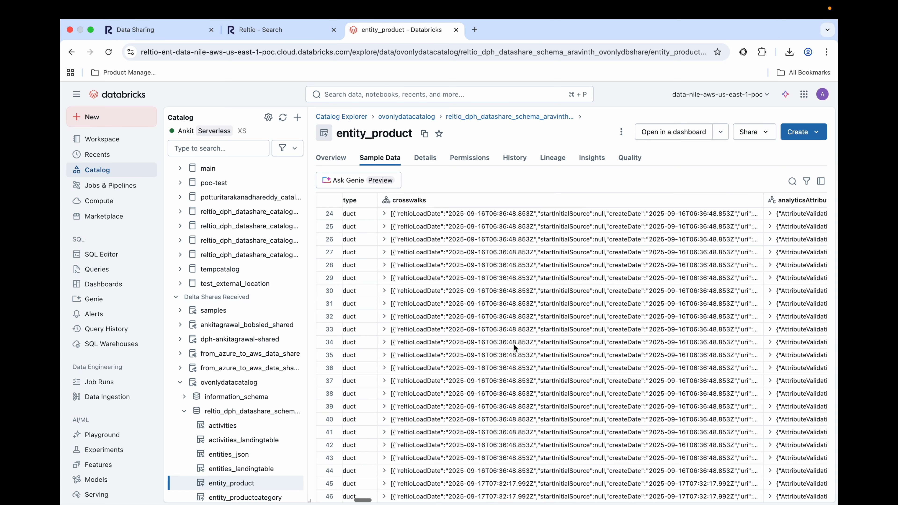
scroll(514, 347, "right", 10)
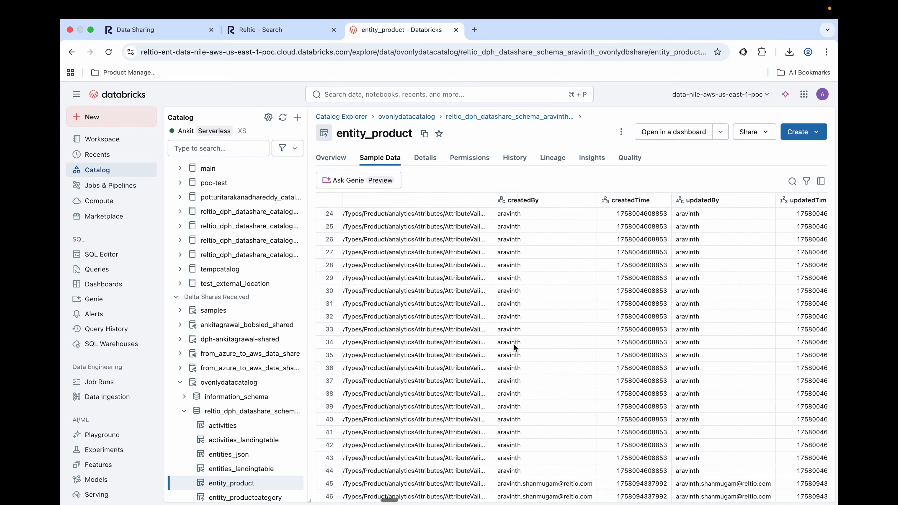
scroll(514, 347, "right", 10)
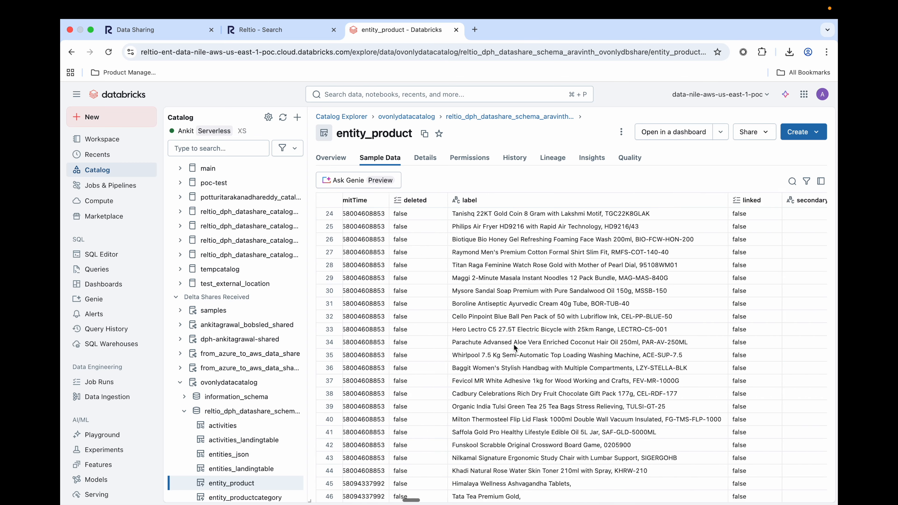
scroll(514, 347, "right", 10)
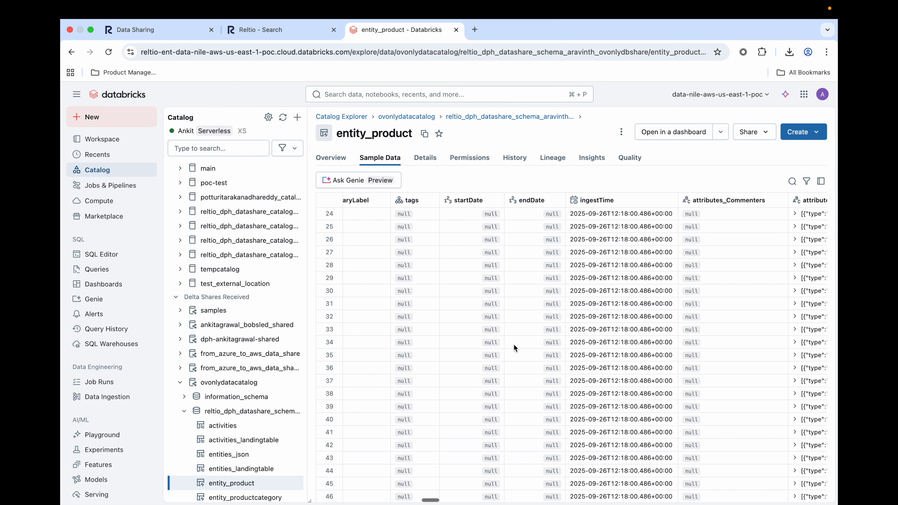
scroll(514, 344, "right", 5)
scroll(514, 344, "left", 10)
scroll(514, 344, "left", 6)
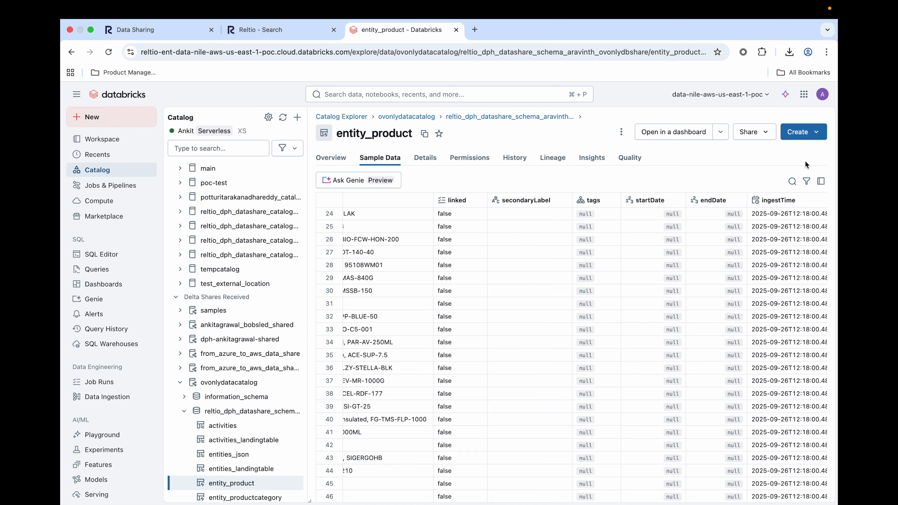
Create a query on entity_product that creates the view ovdata_catalog.ovdata_schema.ProductsOVInfo, extracting product name, type, ID, organization, brand and sub-brand via get_json_object, and run it.
left_click(810, 132)
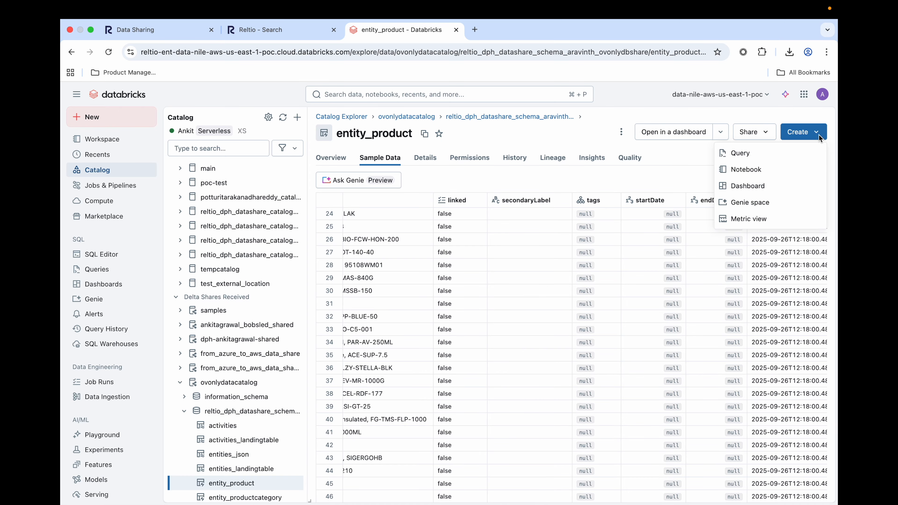
left_click(763, 157)
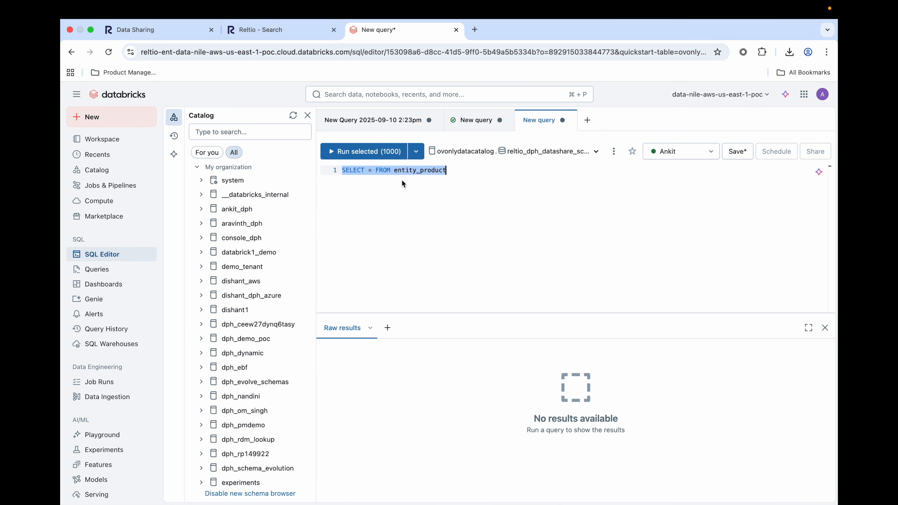
type("CREATE VIEW ovdata_catalog.ovdata_schema.ProductsOVInfo AS Select get_json_object(attributes_ProductName, '$[0].value') AS product_name, get_json_object(attributes_ProductType, '$[0].value') AS product_type, get_json_object(attributes_ProductID, '$[0].value') AS product_id, get_json_object(attributes_Organization, '$[0].value') AS organization, get_json_object(attributes_Brand, '$[0].value') AS brand, get_json_object(attributes_SubBrand, '$[0].value') AS sub_brand FROM ovonlydatacatalog.reltio_dph_datashare_schema_aravinth_ovonlydbshare.entity_product")
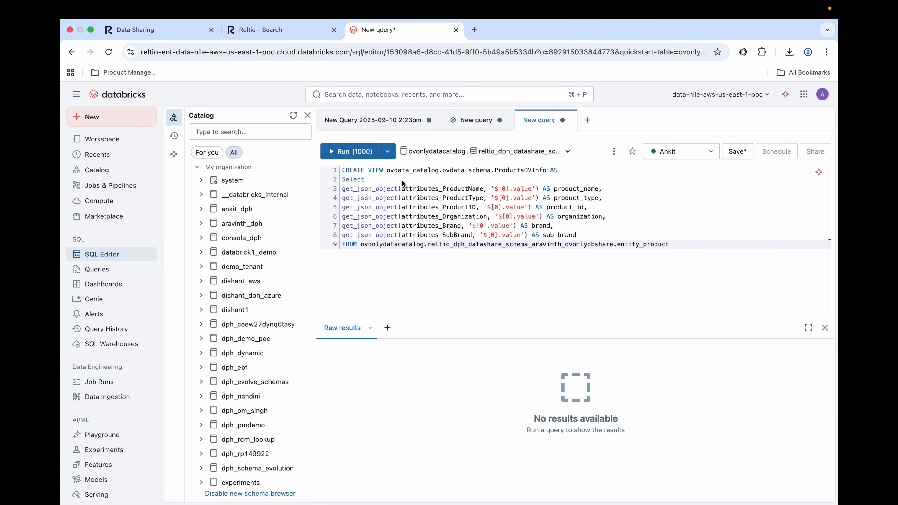
left_click(346, 155)
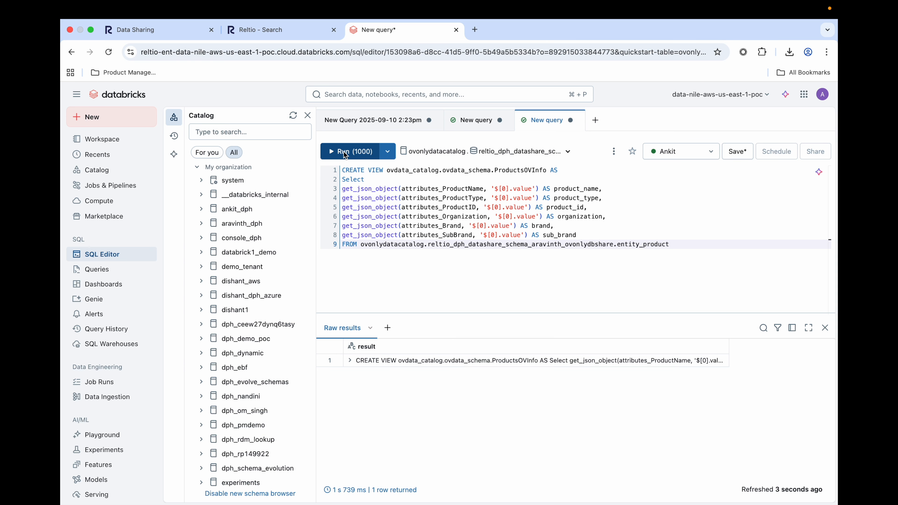
Find the productsovinfo view under ovdata_schema in ovdata_catalog and open it in Catalog Explorer.
scroll(249, 368, "down", 3)
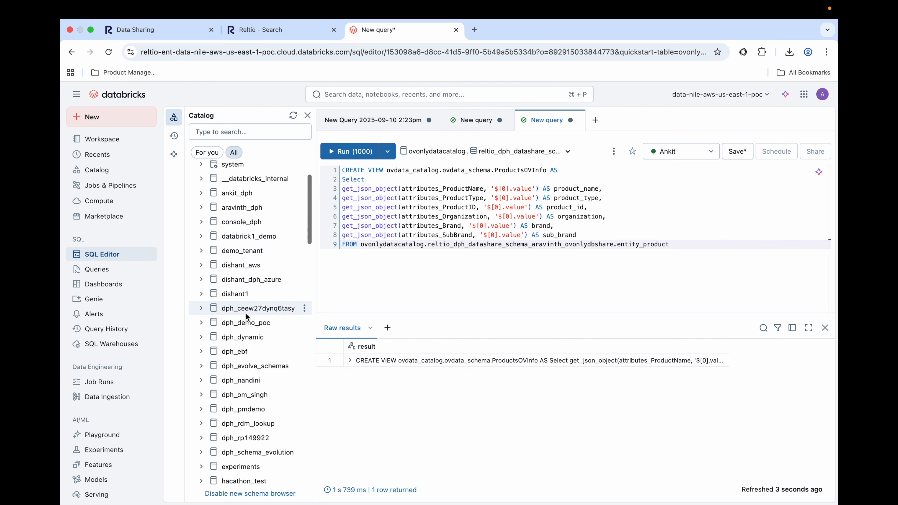
scroll(247, 316, "down", 7)
left_click(204, 356)
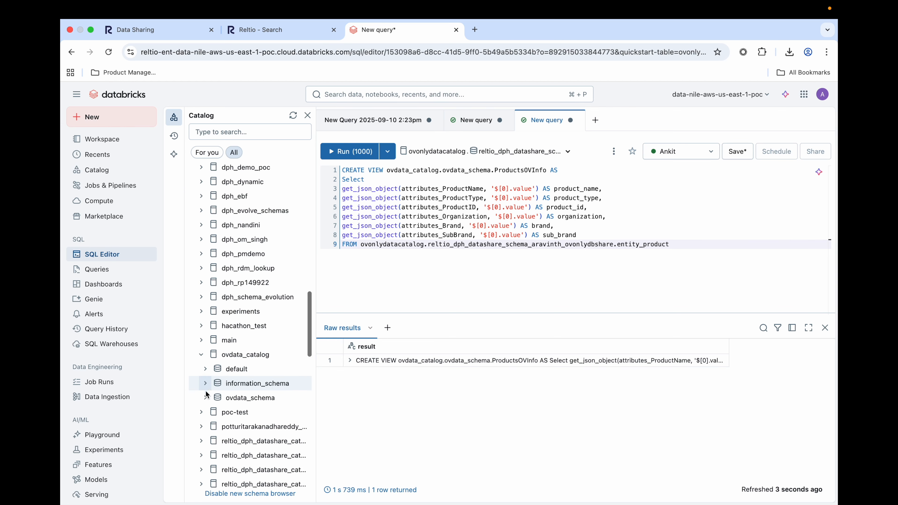
left_click(205, 399)
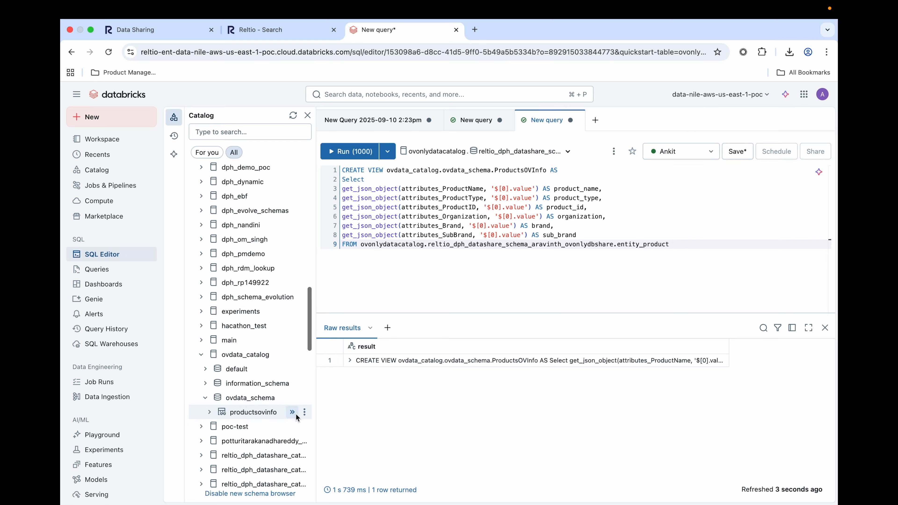
left_click(304, 412)
left_click(312, 430)
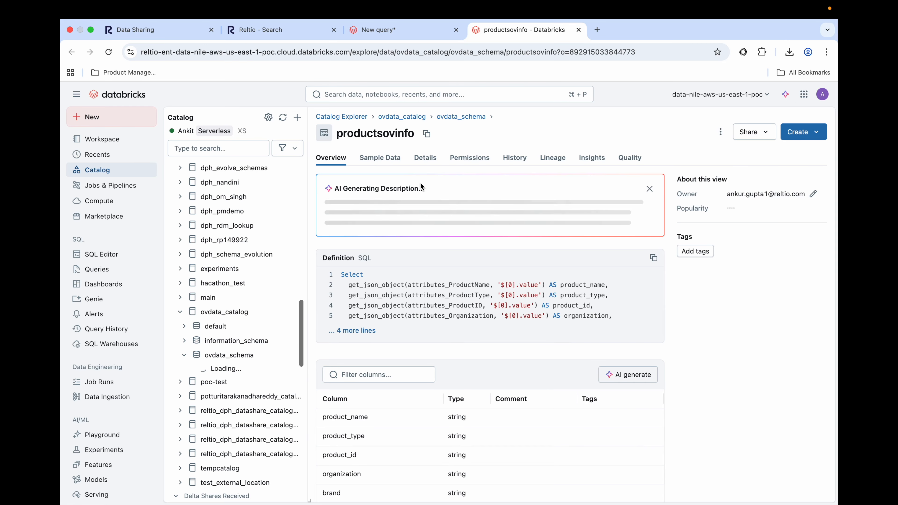
Examine the sample data of the productsovinfo view, including its product type, ID, organization, brand and sub-brand columns.
left_click(388, 161)
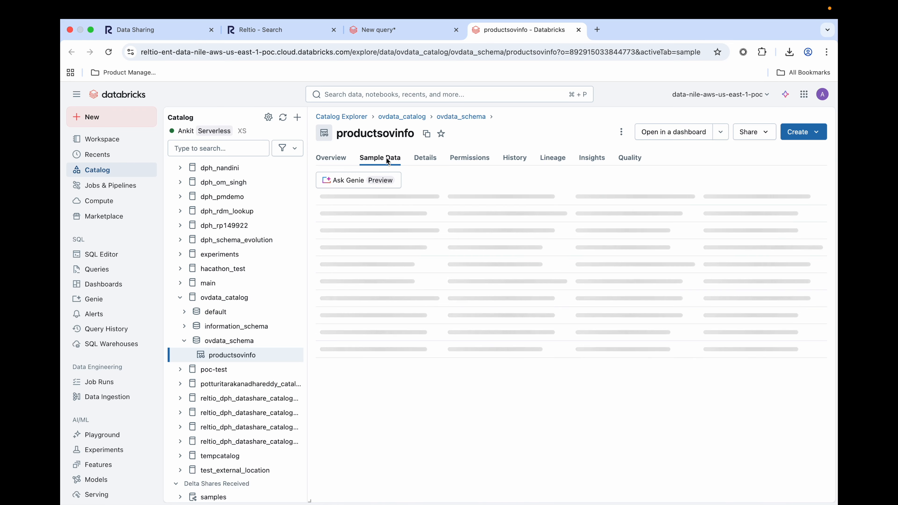
scroll(486, 322, "right", 5)
scroll(486, 322, "right", 5)
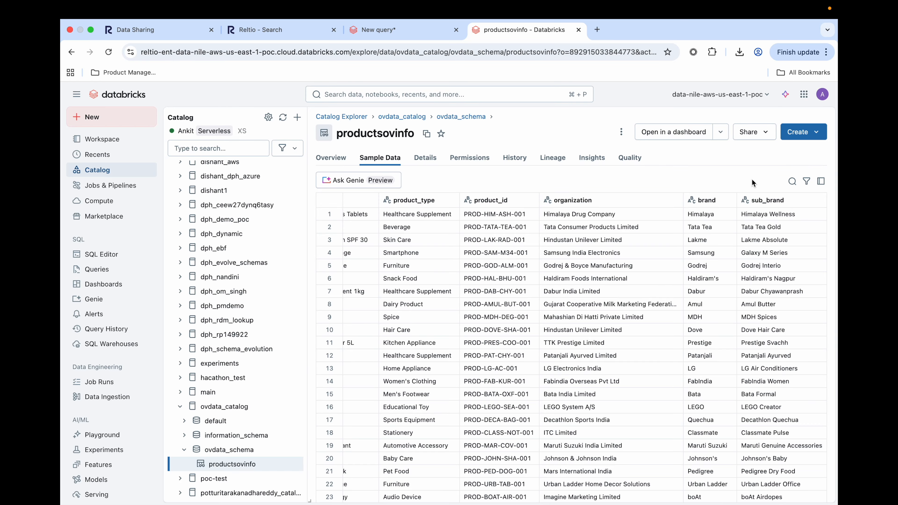
Open the productsovinfo view in a new dashboard and add a global single-value filter on the product_type field.
left_click(675, 134)
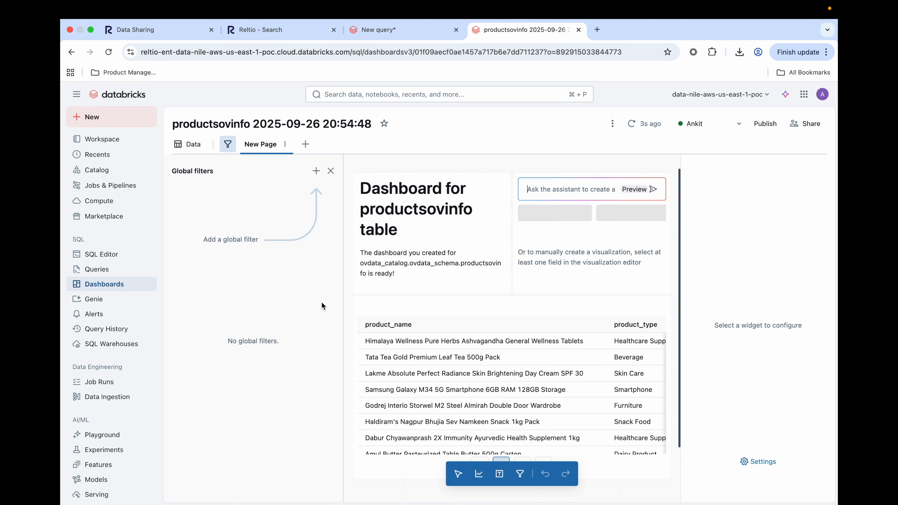
left_click(317, 172)
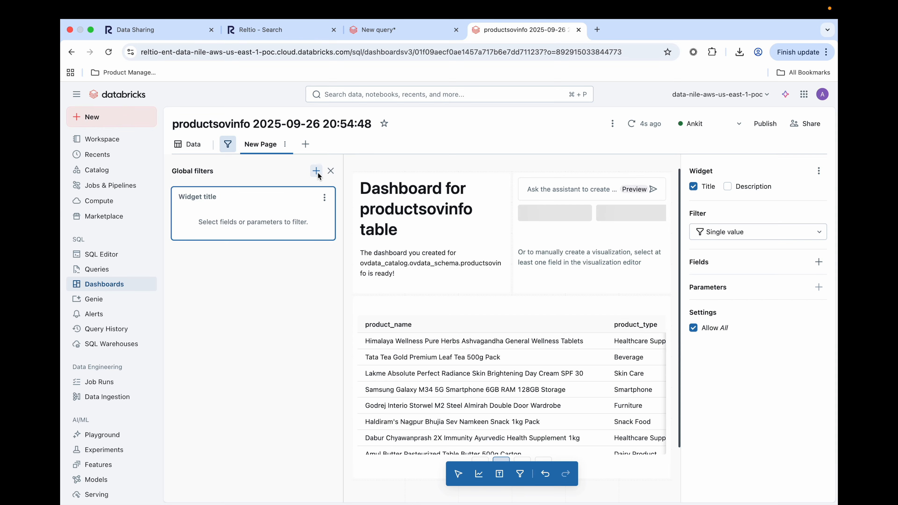
left_click(819, 262)
type("type")
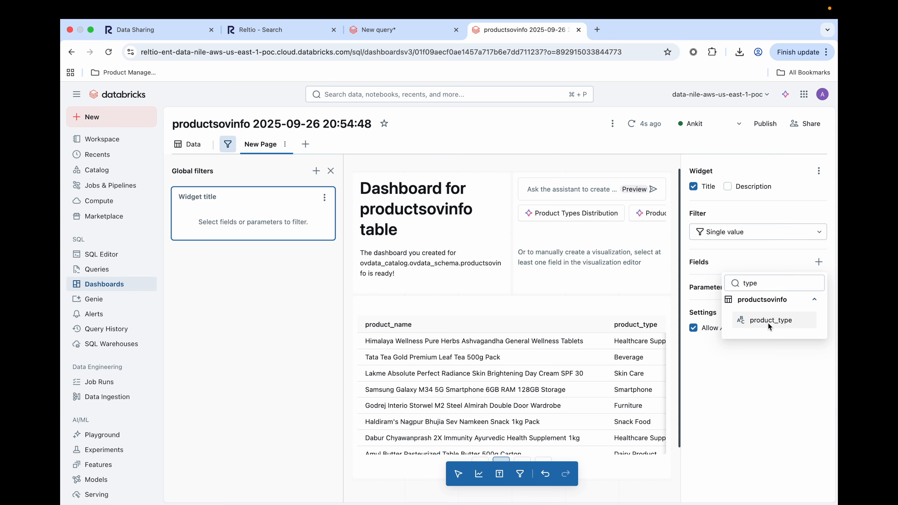
left_click(768, 322)
Delete the dashboard's heading text widget and stretch the empty chart widget across the full page width.
left_click(502, 184)
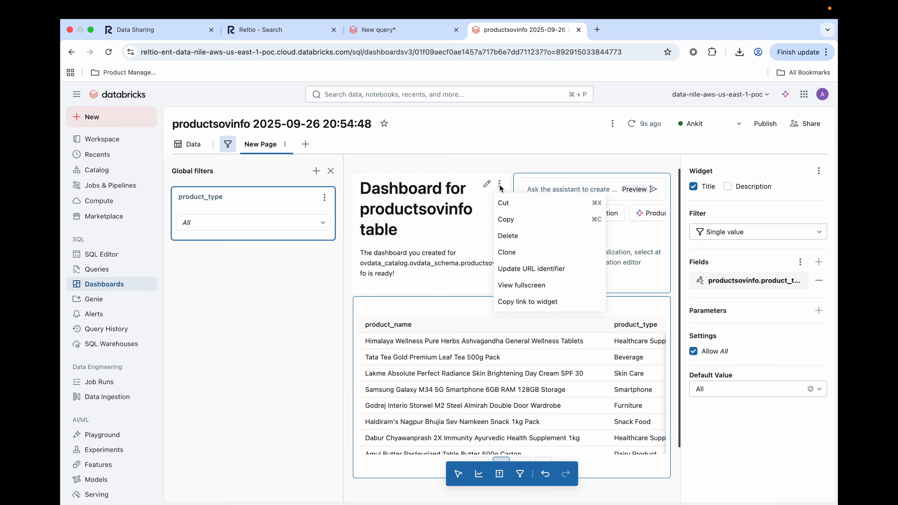
left_click(510, 237)
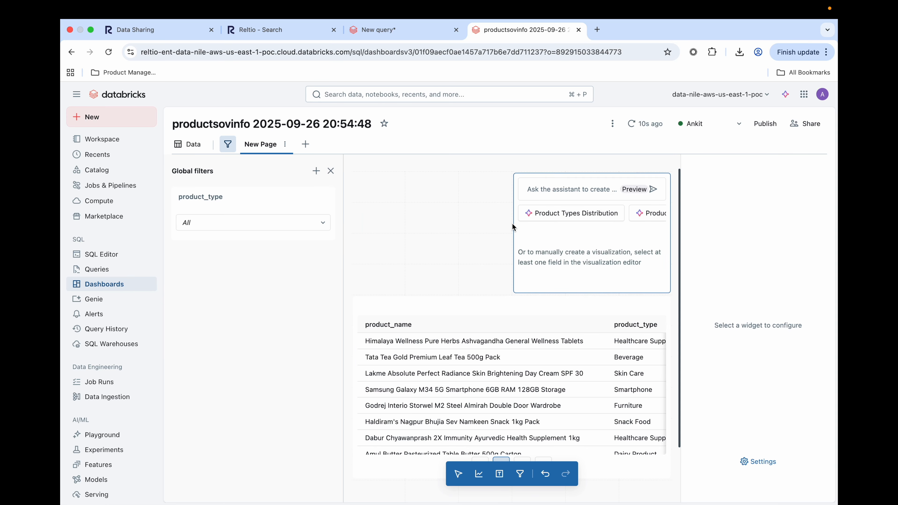
left_click_drag(514, 225, 343, 223)
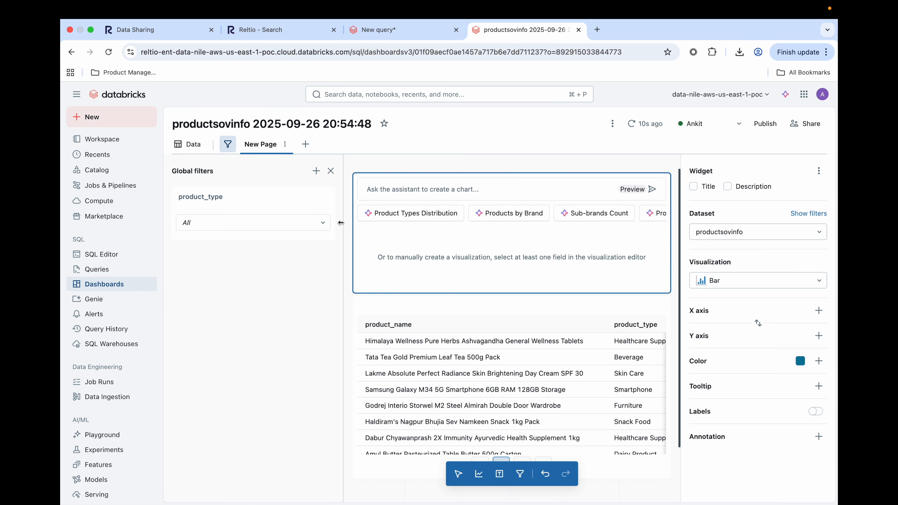
Have the assistant generate the chart from the prompt "create a pie chart based on product type".
left_click(379, 190)
type("create a pie chart based on product type")
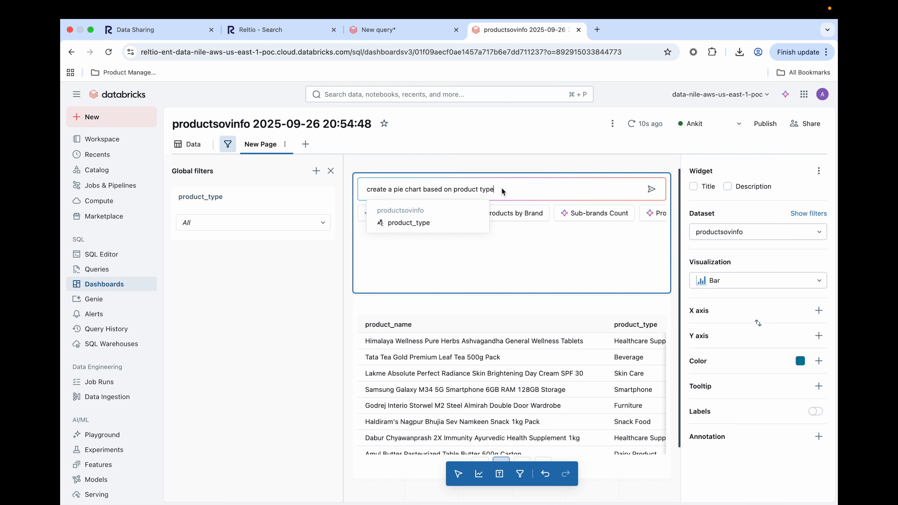
key("Return")
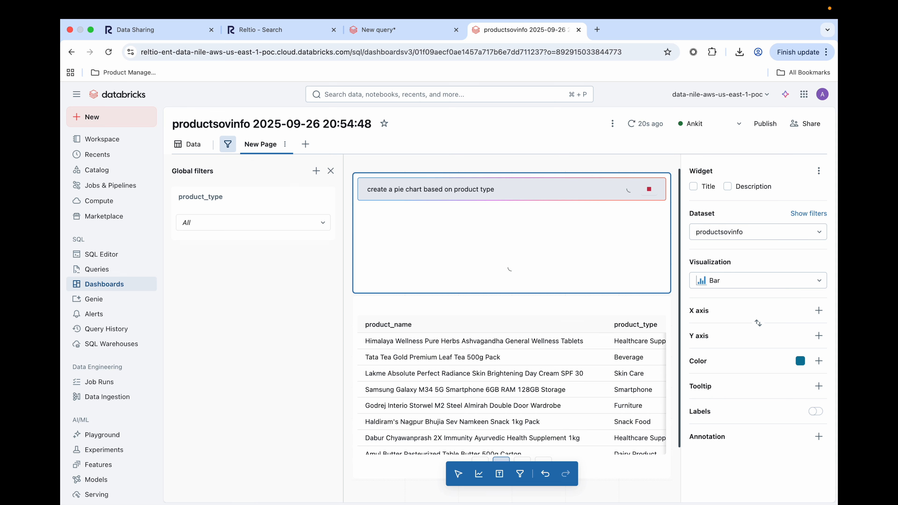
Add a second chart below the first using the assistant prompt "create a pie chart based on brand", and widen it to the full page width.
left_click(478, 479)
scroll(478, 440, "down", 3)
left_click(379, 228)
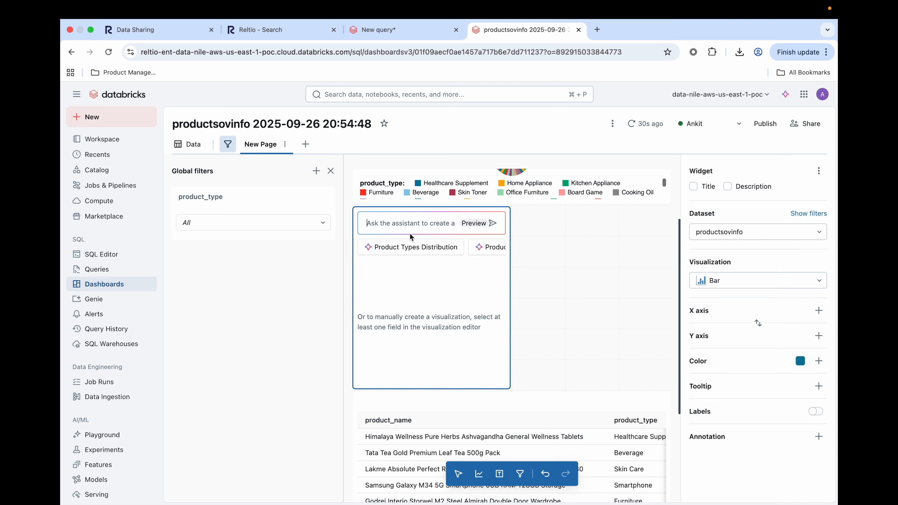
type("create a pie chart based on product type")
key("BackSpace")
key("BackSpace")
key("BackSpace")
key("BackSpace")
key("BackSpace")
key("BackSpace")
key("BackSpace")
key("BackSpace")
key("BackSpace")
type("brand")
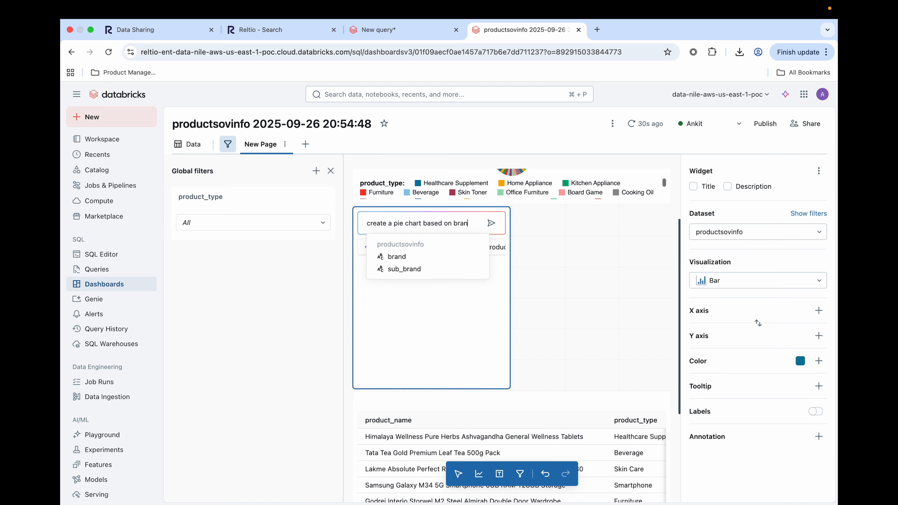
key("Return")
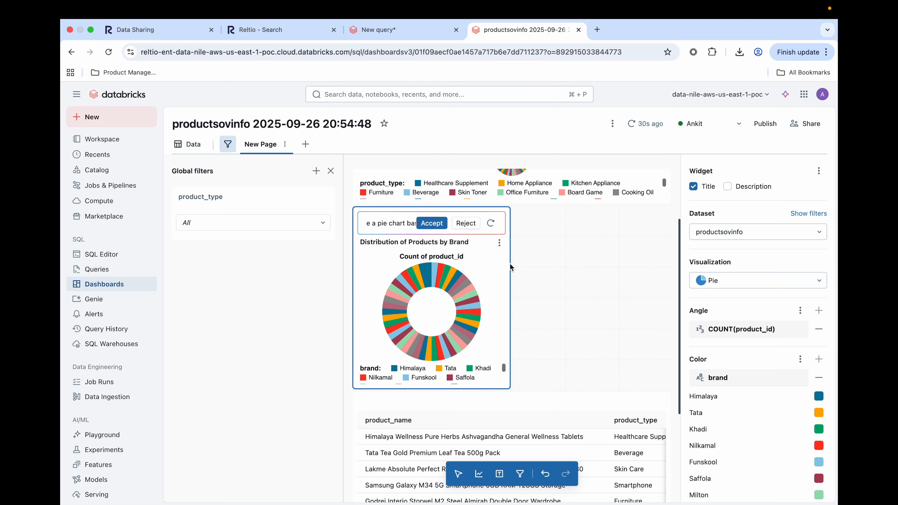
left_click_drag(511, 268, 672, 273)
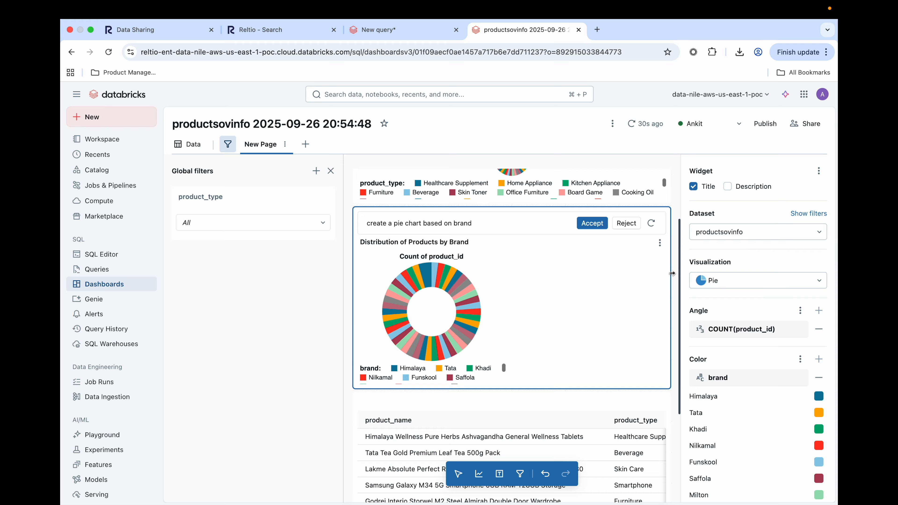
Set the global product_type filter to Healthcare Supplement and check the filtered brand chart and product table.
left_click(323, 222)
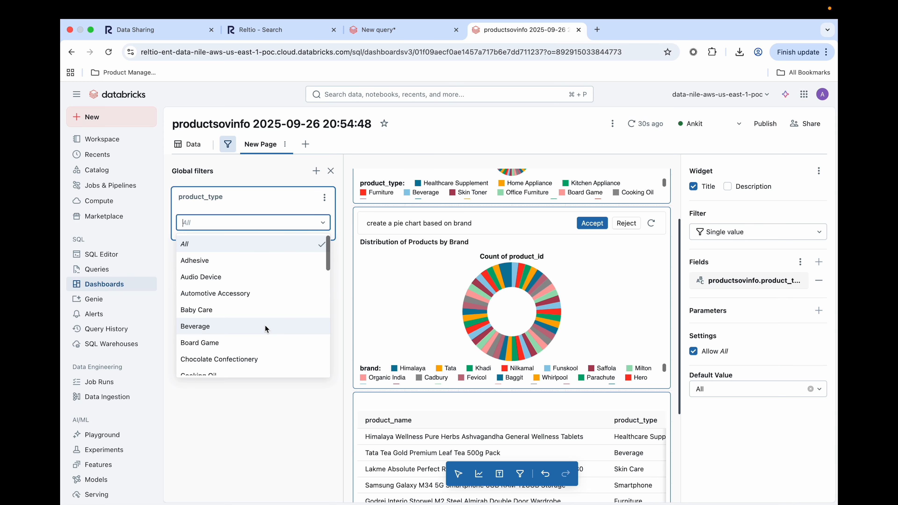
scroll(269, 326, "down", 6)
left_click(252, 310)
scroll(416, 267, "down", 2)
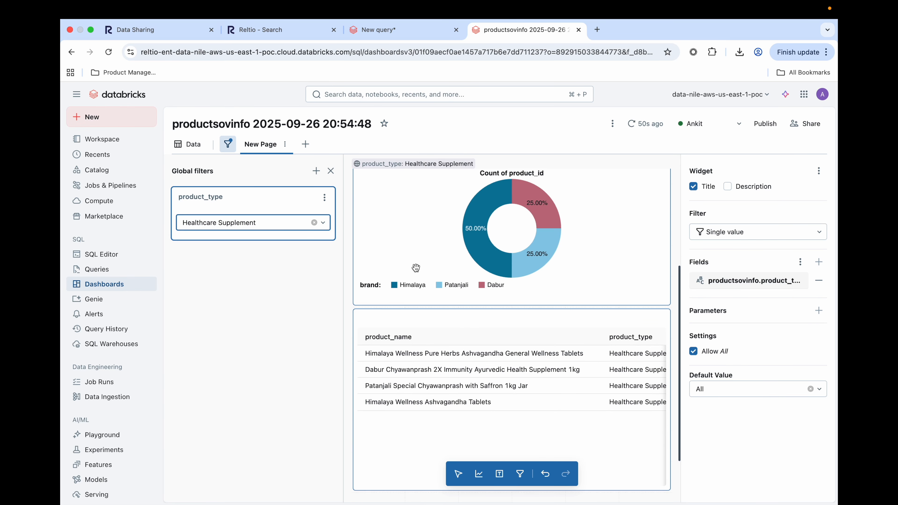
scroll(541, 375, "right", 3)
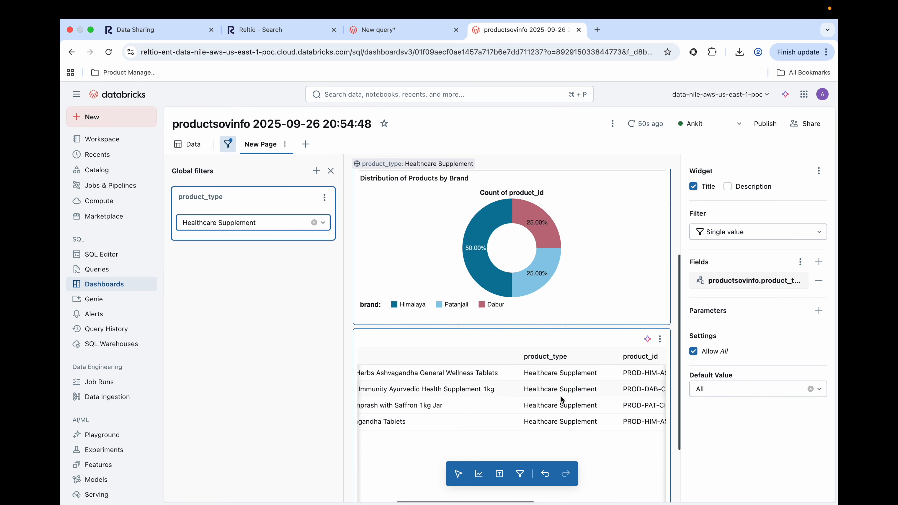
scroll(563, 416, "up", 1)
scroll(562, 419, "left", 2)
scroll(563, 419, "left", 2)
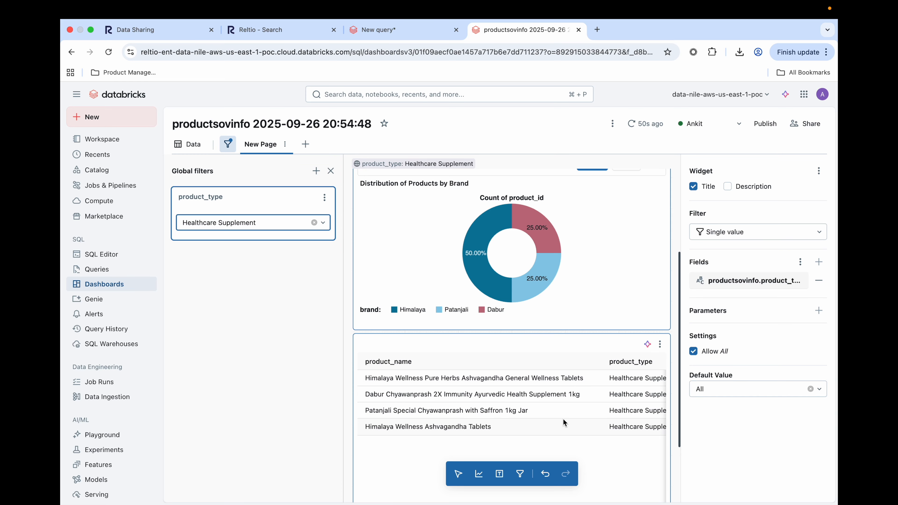
Accept the assistant-generated pie charts for product type and brand.
scroll(562, 419, "up", 3)
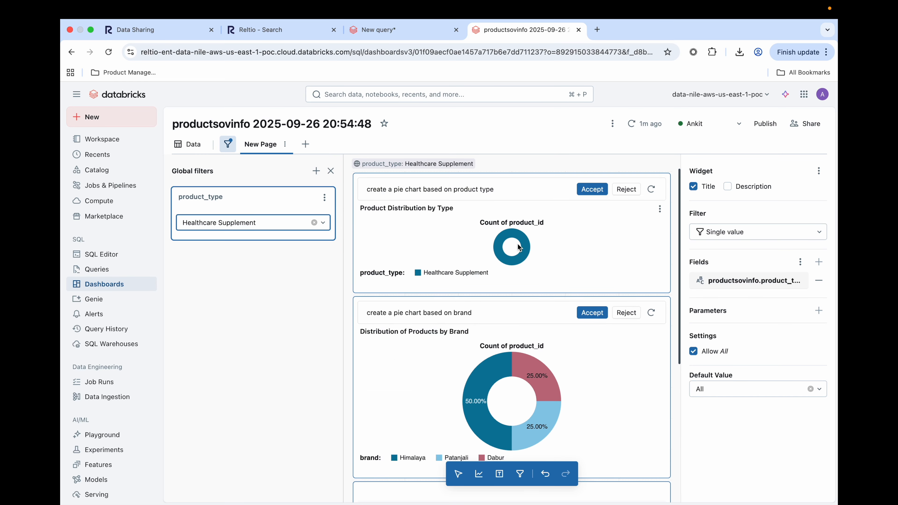
left_click(604, 191)
left_click(591, 313)
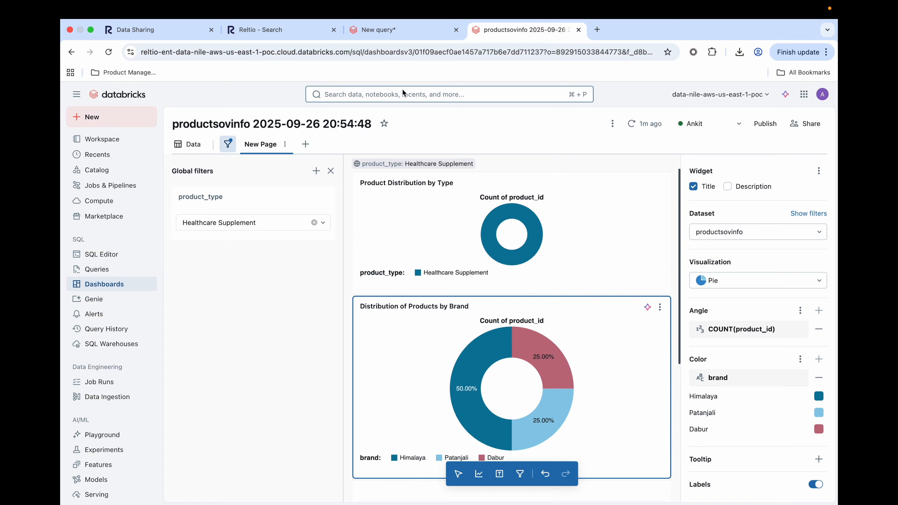
Switch to the Reltio search results and open the Samsung Galaxy M34 5G Smartphone profile from the Product list.
left_click(293, 32)
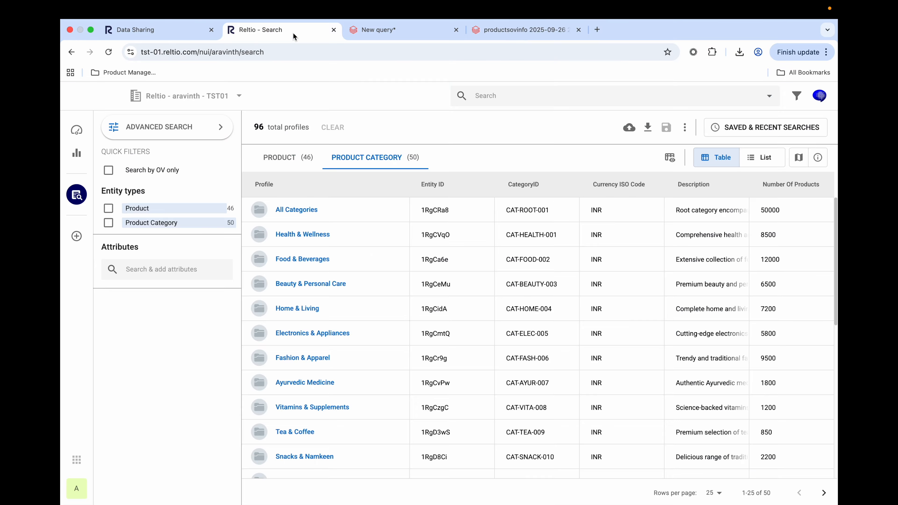
left_click(288, 161)
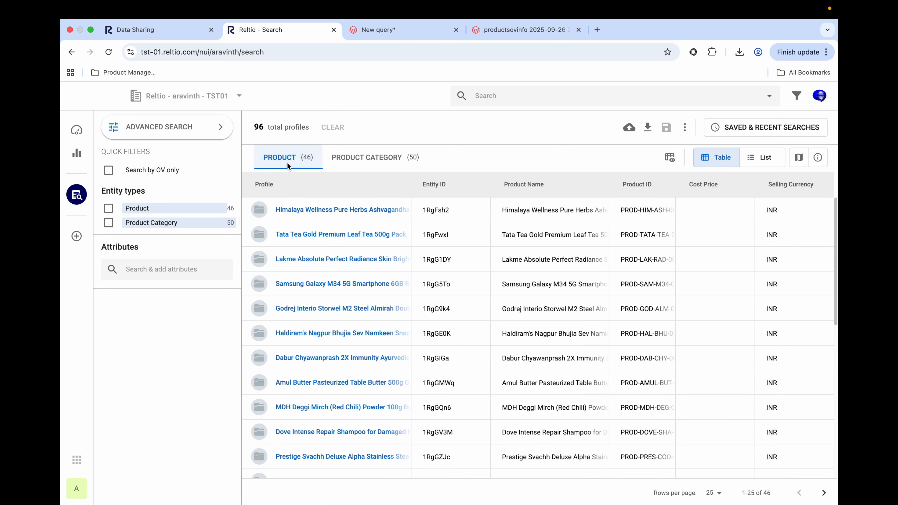
left_click(301, 284)
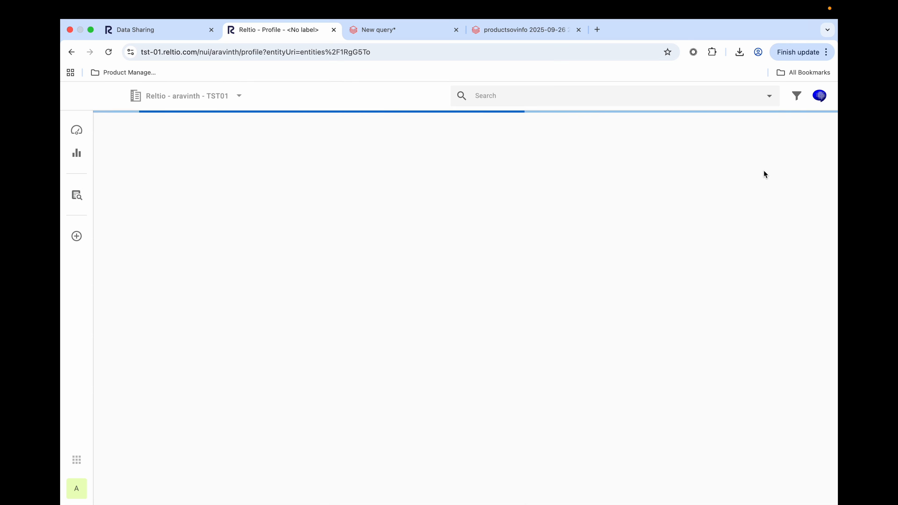
Edit the Samsung Galaxy M34 profile to set its Product Type to Healthcare Supplement, and save the profile.
left_click(785, 153)
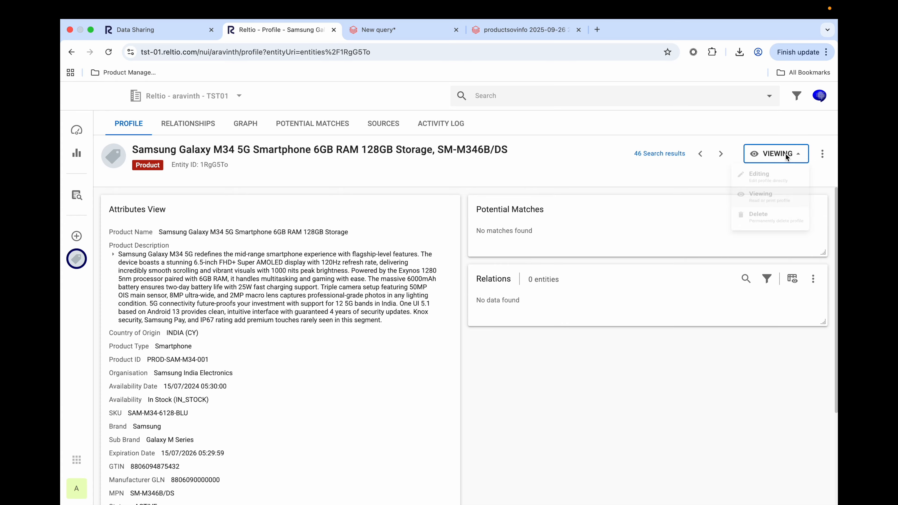
left_click(750, 184)
scroll(237, 354, "down", 2)
left_click(173, 323)
key("super+a")
type("heal")
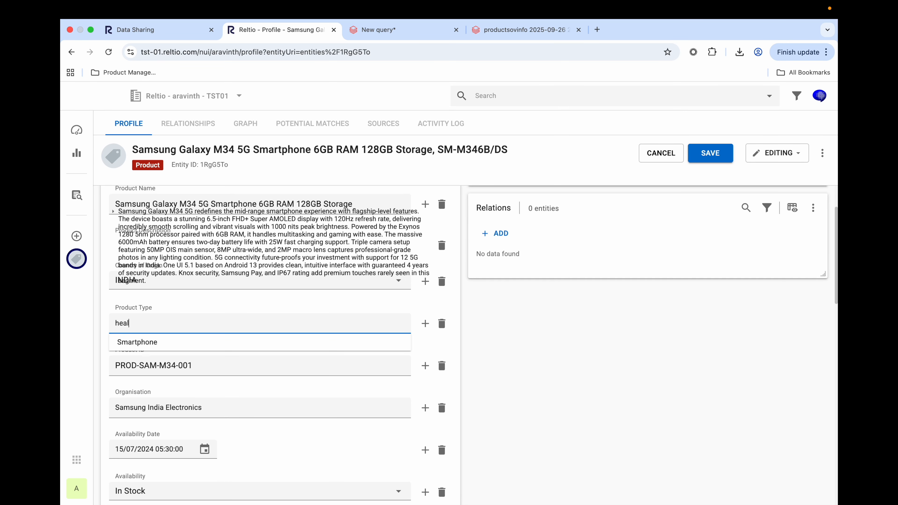
type("thca")
left_click(174, 336)
left_click(712, 152)
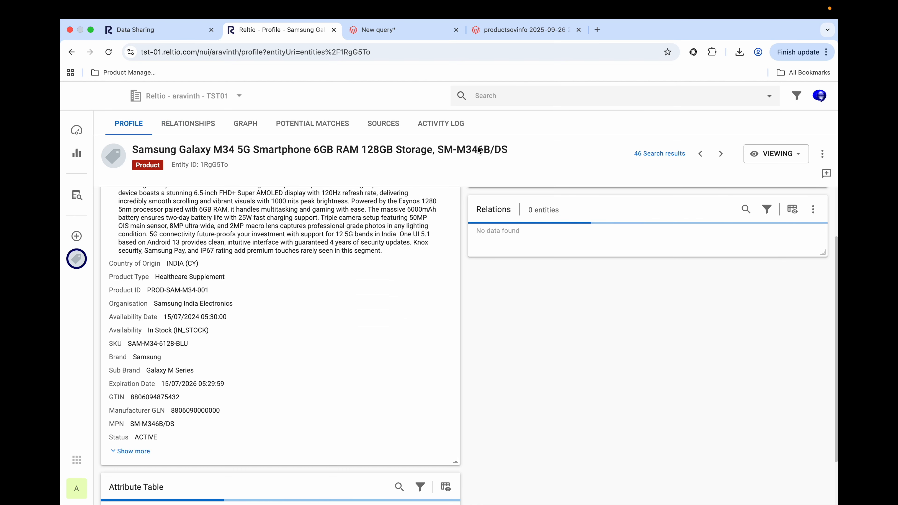
Switch back to the Databricks dashboard, refresh its data, and check the brand chart and product table for the edited Samsung product.
left_click(521, 35)
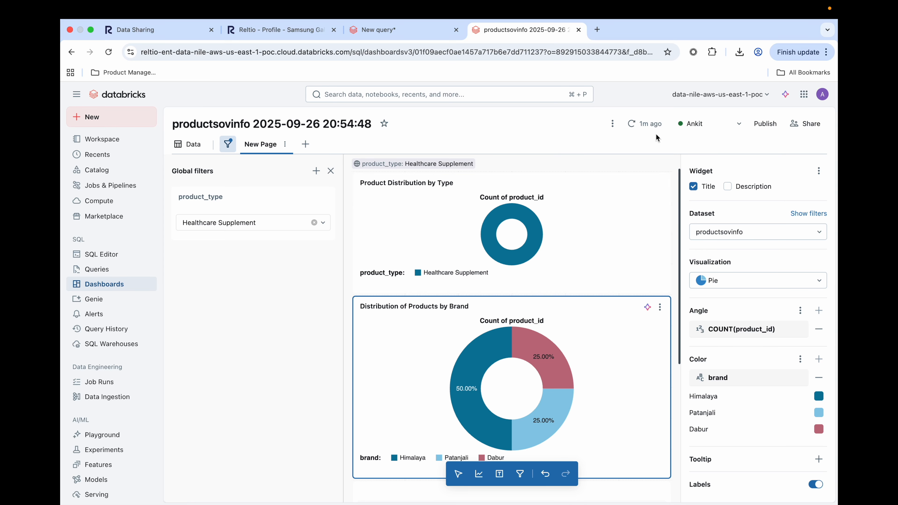
left_click(647, 124)
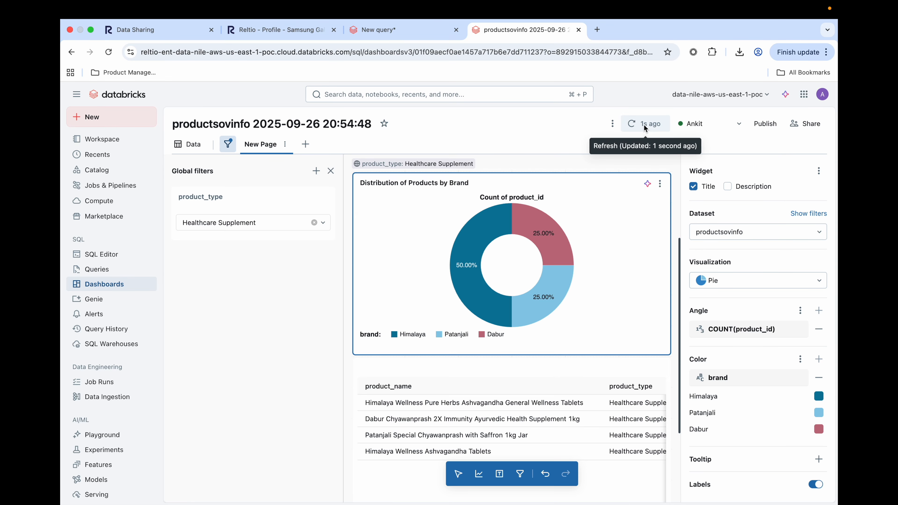
left_click(645, 127)
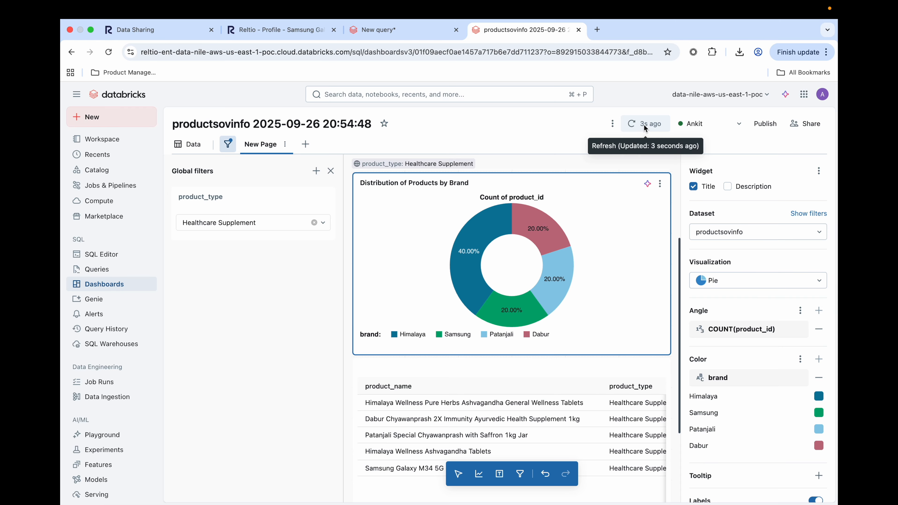
scroll(583, 402, "down", 3)
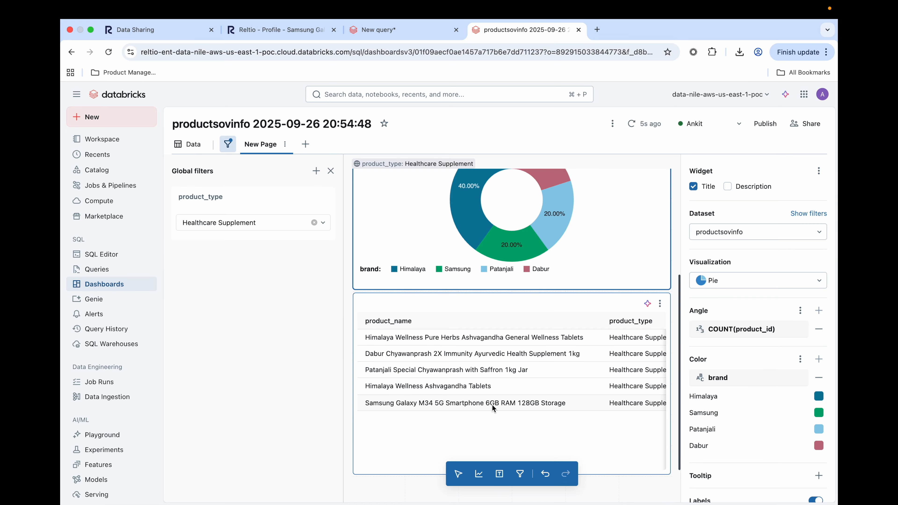
scroll(492, 405, "up", 5)
scroll(510, 350, "up", 4)
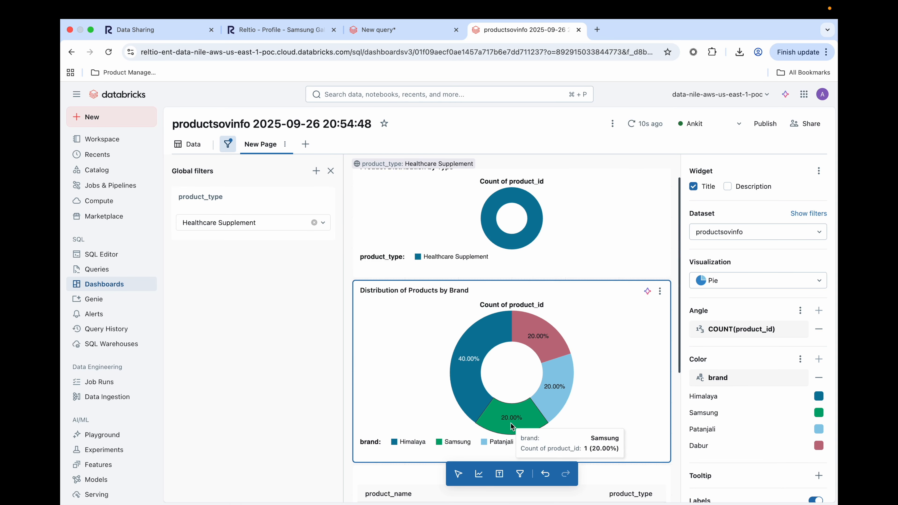